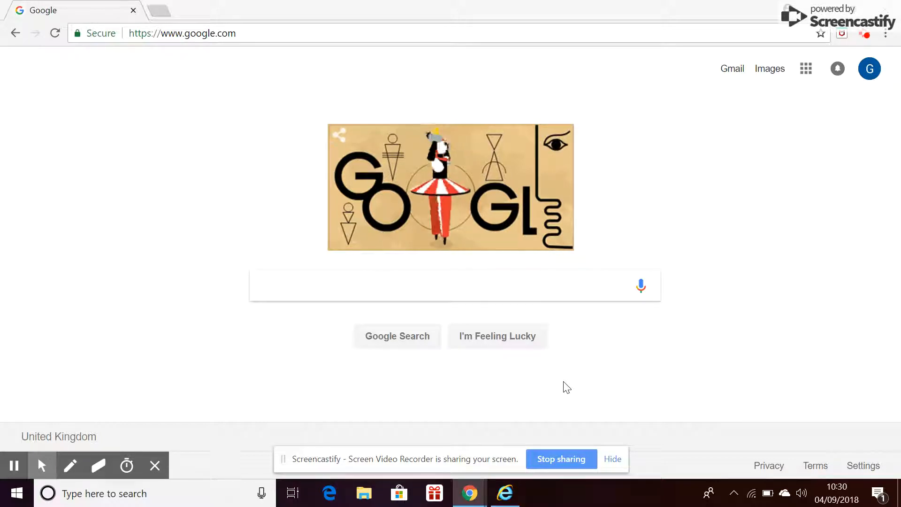
{"action": "mouse_move", "coordinate": [505, 496]}
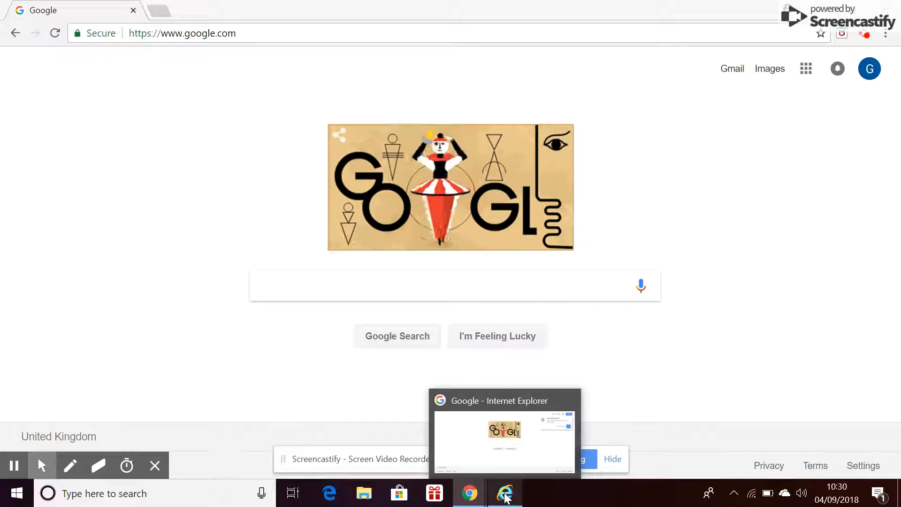
{"action": "left_click", "coordinate": [505, 496]}
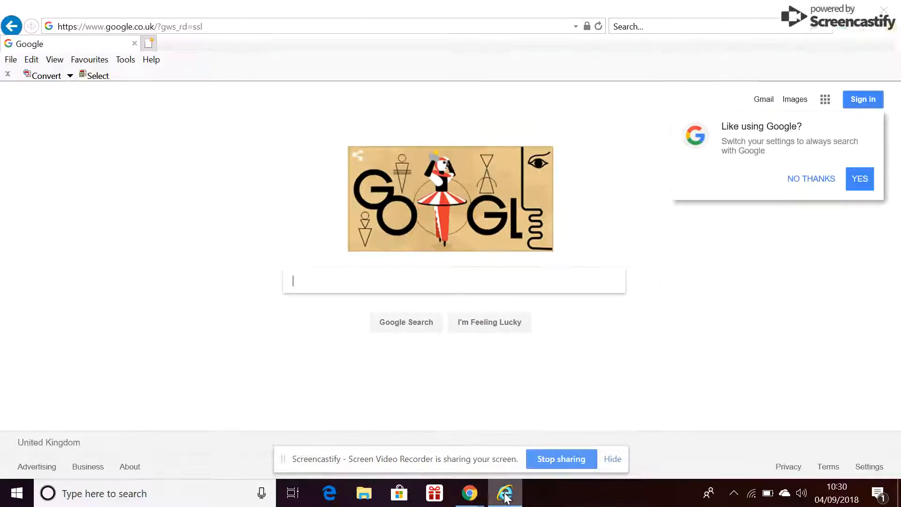
{"action": "left_click", "coordinate": [257, 27]}
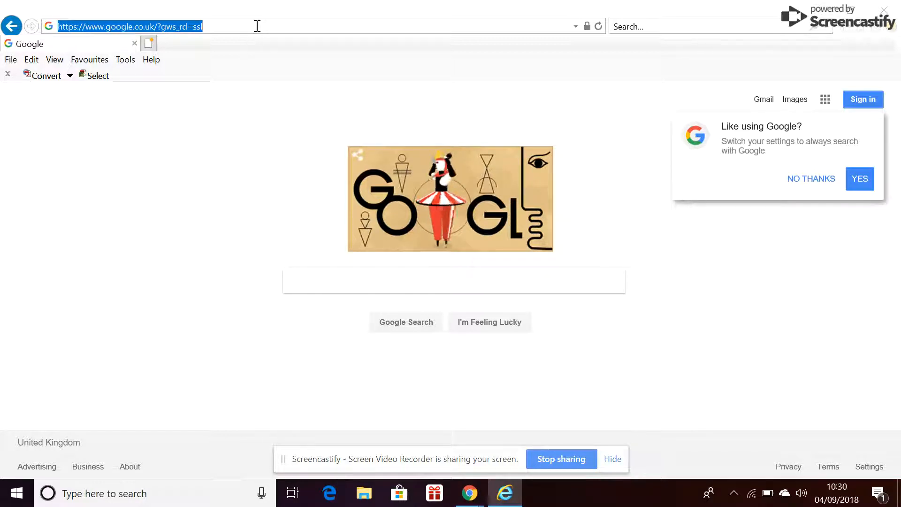
{"action": "type", "text": "w"}
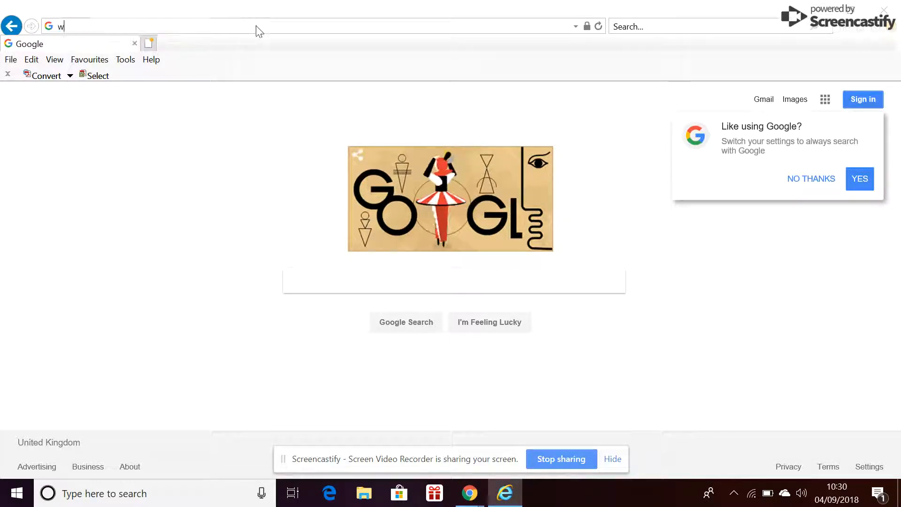
{"action": "type", "text": "ww.mab.o"}
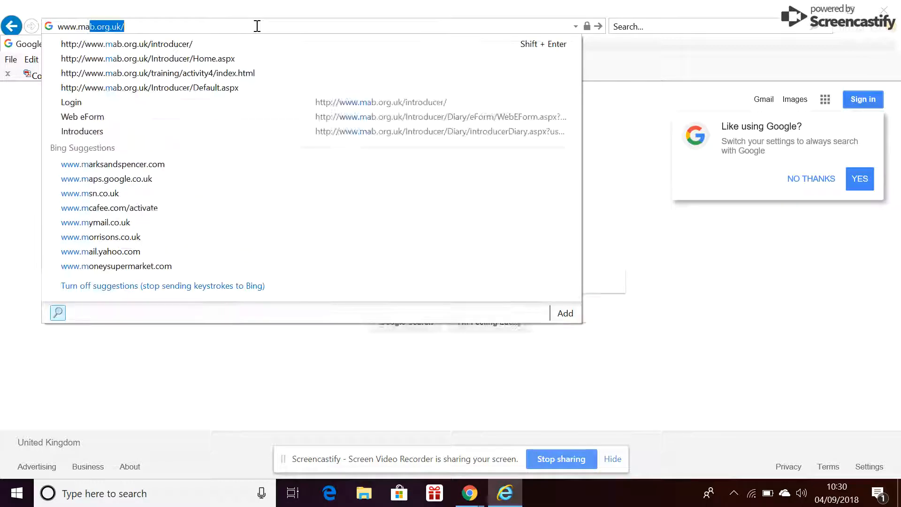
{"action": "type", "text": "rg.uk/"}
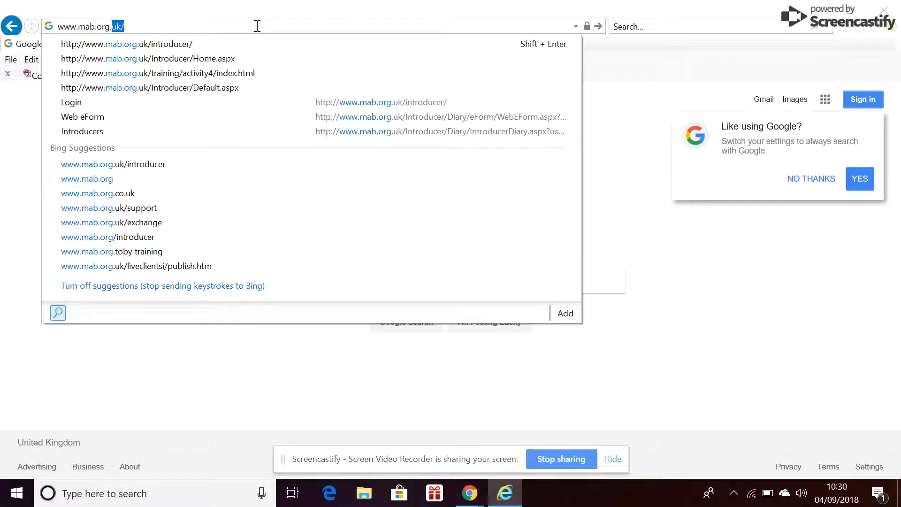
{"action": "type", "text": "int"}
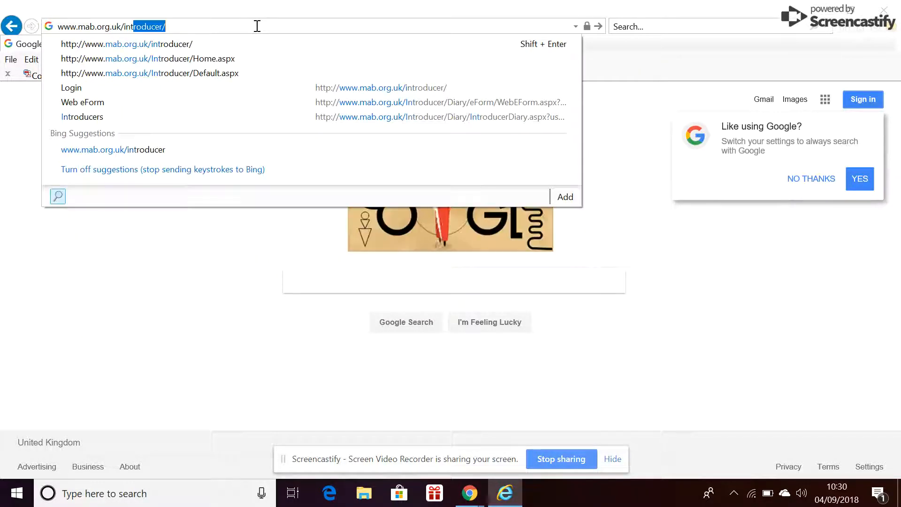
{"action": "type", "text": "roducer/"}
{"action": "key", "text": "Return"}
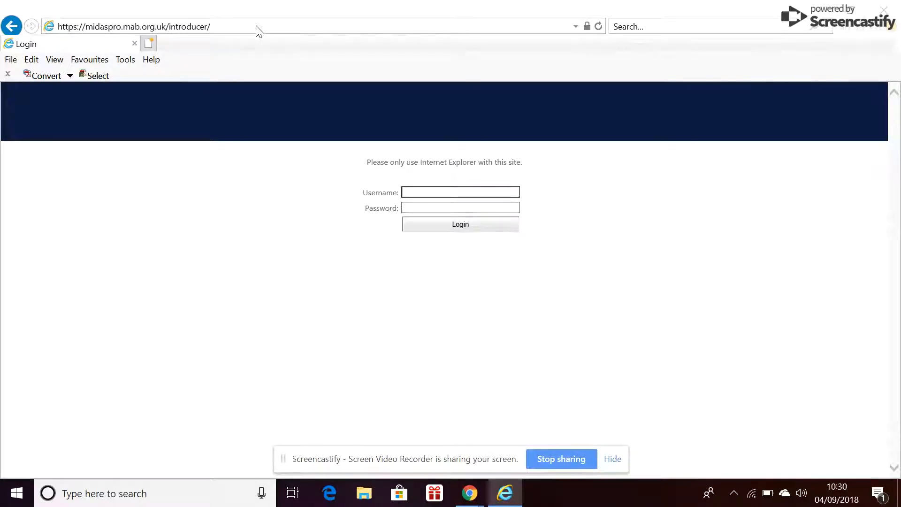
Log in with the branch username and the account password, and dismiss the secure content notice
{"action": "type", "text": "rugbybranch"}
{"action": "key", "text": "Tab"}
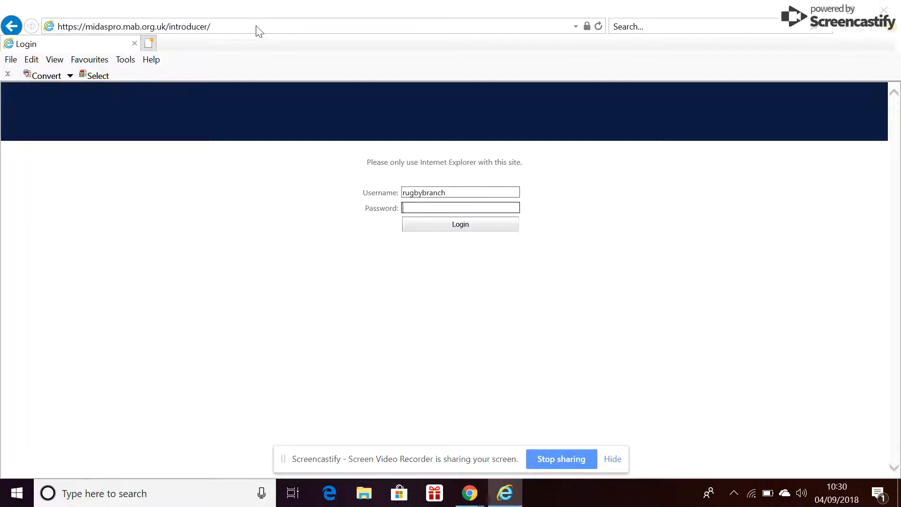
{"action": "type", "text": "**********"}
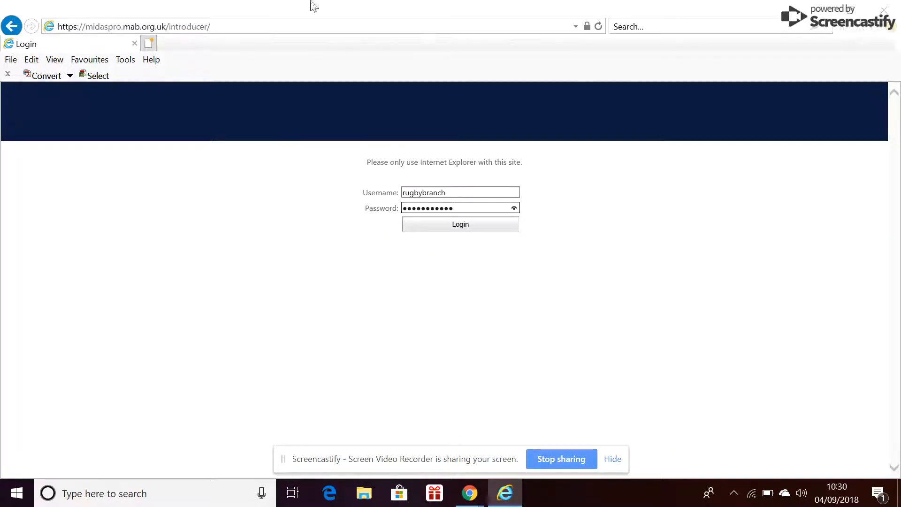
{"action": "left_click", "coordinate": [453, 226]}
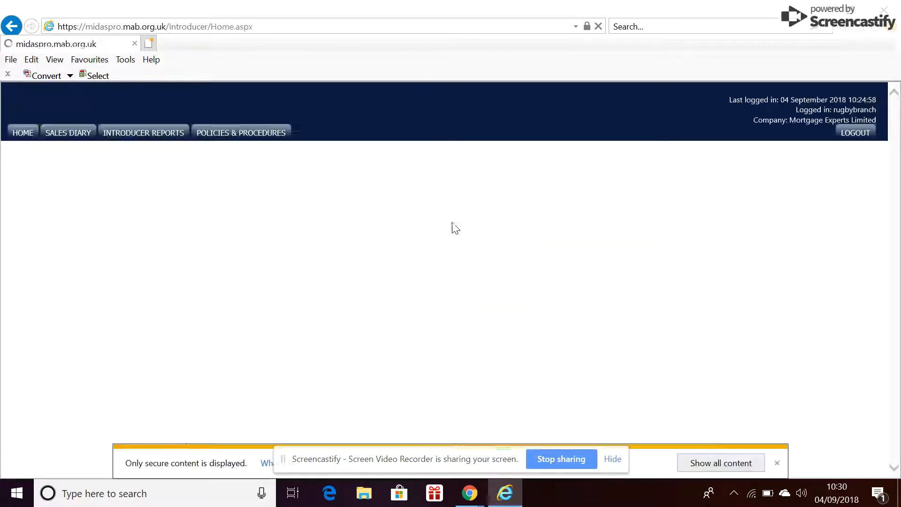
{"action": "left_click", "coordinate": [776, 464]}
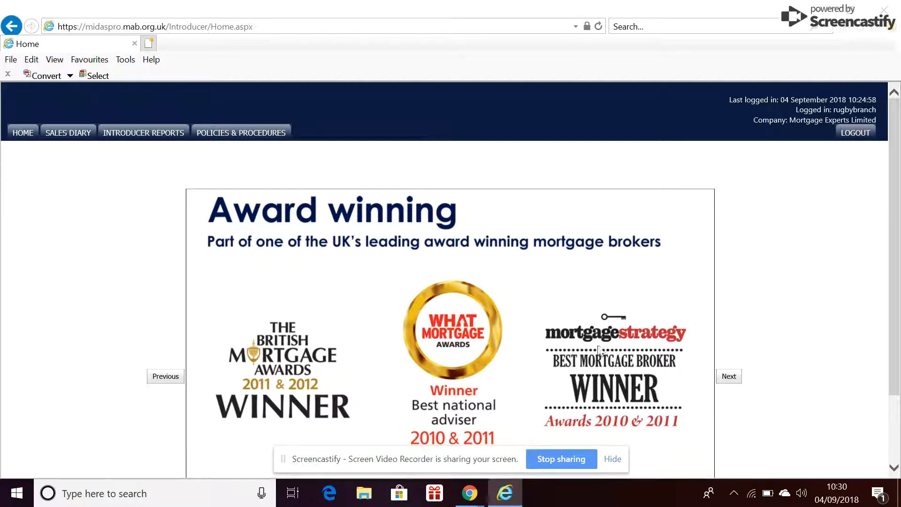
Open the sales diary and show the day view for 2 September 2018
{"action": "scroll", "coordinate": [237, 164], "scroll_direction": "down", "scroll_amount": 1}
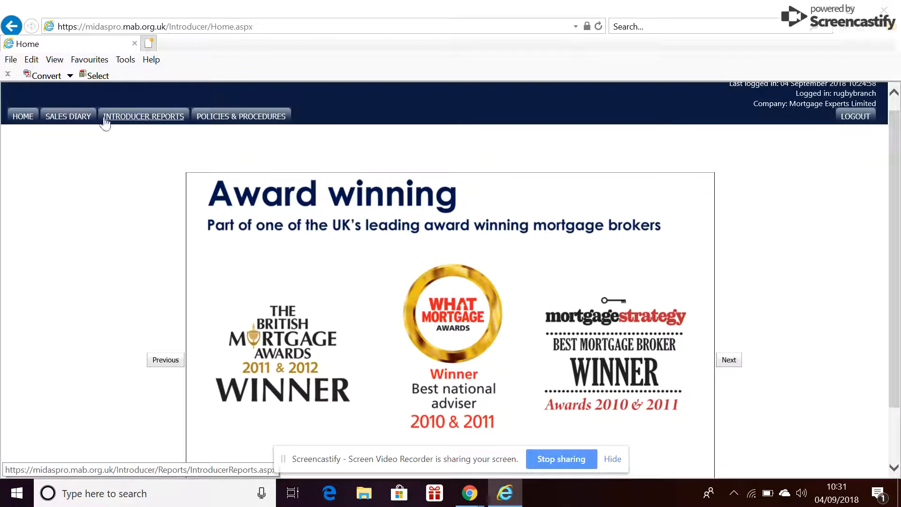
{"action": "left_click", "coordinate": [81, 118]}
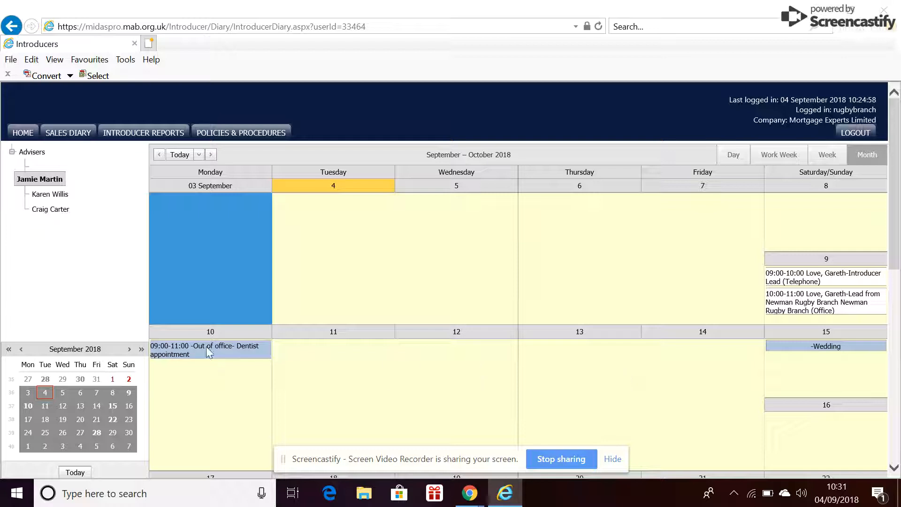
{"action": "left_click", "coordinate": [128, 379]}
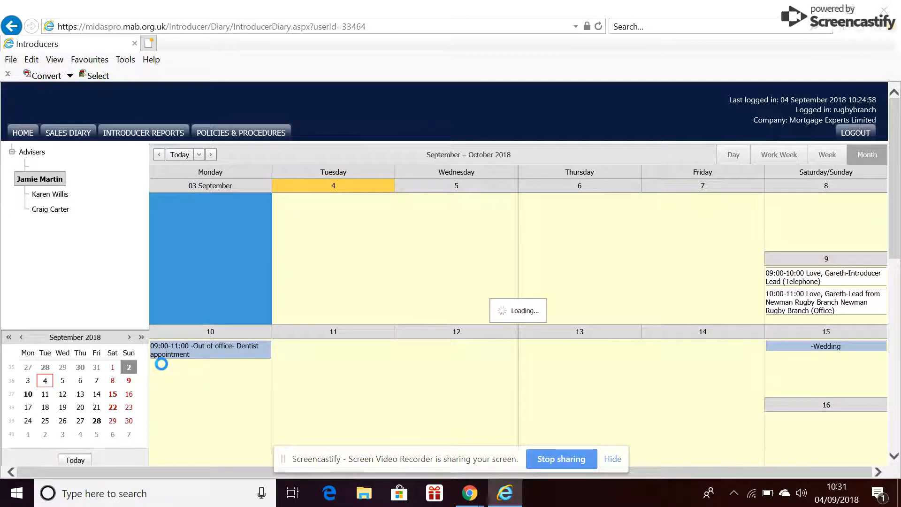
{"action": "scroll", "coordinate": [326, 336], "scroll_direction": "down", "scroll_amount": 2}
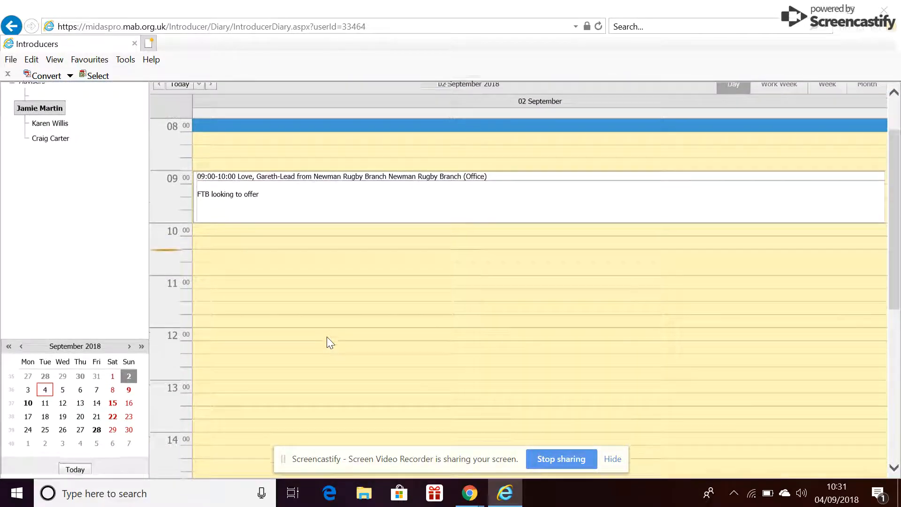
{"action": "scroll", "coordinate": [327, 337], "scroll_direction": "down", "scroll_amount": 1}
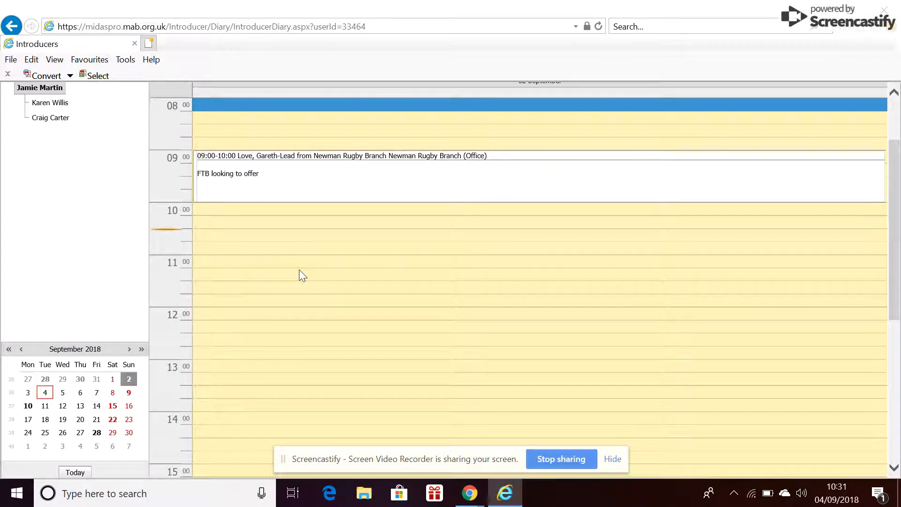
Create a new lead in the 11:00 slot and enter the staff member's full name
{"action": "right_click", "coordinate": [370, 263]}
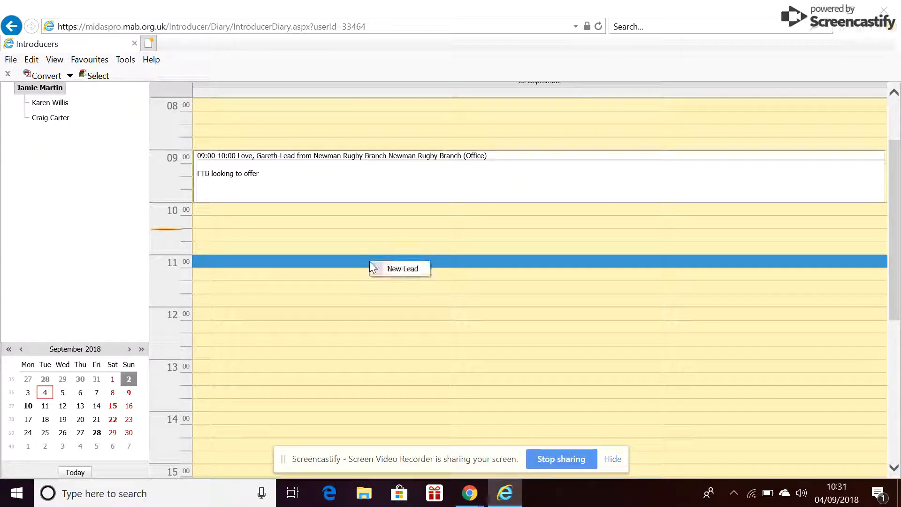
{"action": "left_click", "coordinate": [393, 271]}
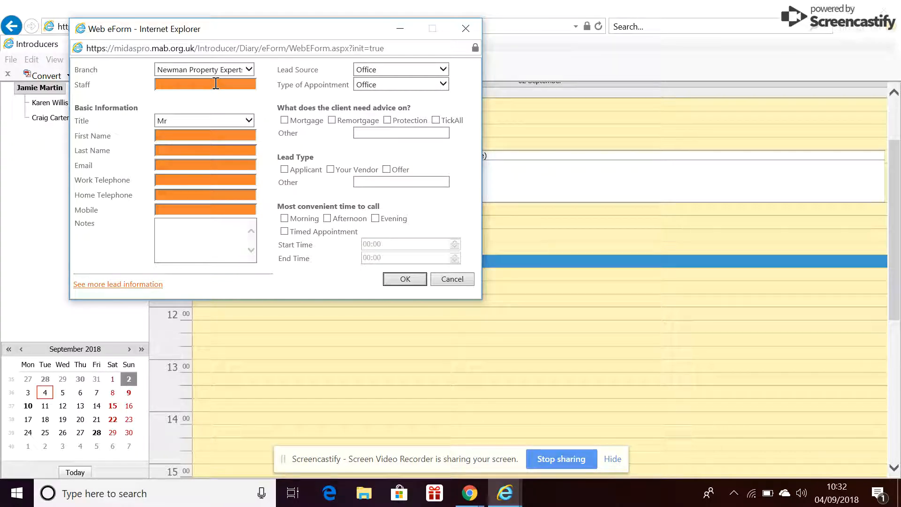
{"action": "key", "text": "Tab"}
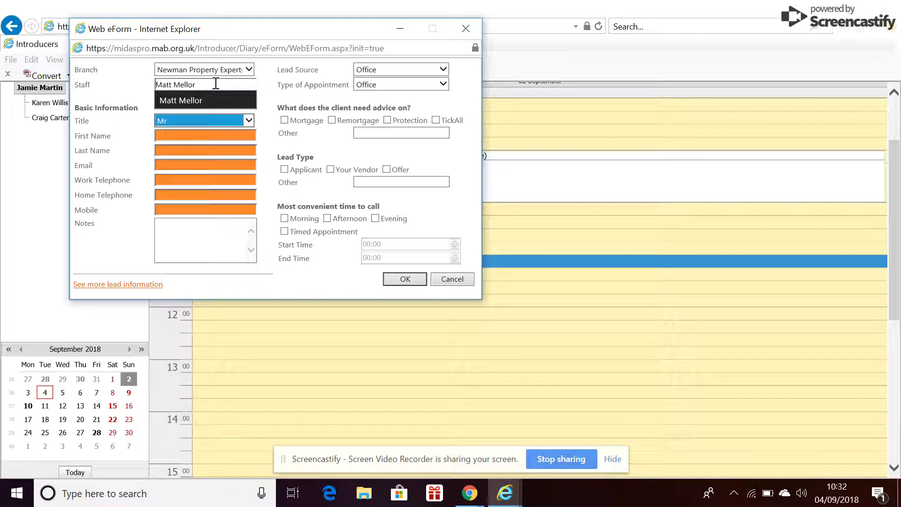
{"action": "left_click", "coordinate": [208, 97]}
Fill in the client's first name, last name, e-mail address and work telephone number on the lead form
{"action": "type", "text": "John"}
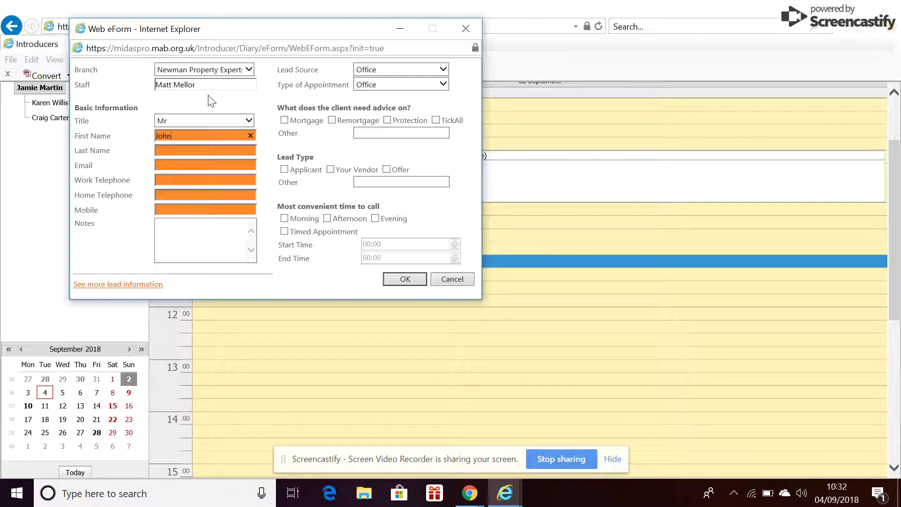
{"action": "key", "text": "Tab"}
{"action": "type", "text": "Smith"}
{"action": "key", "text": "Tab"}
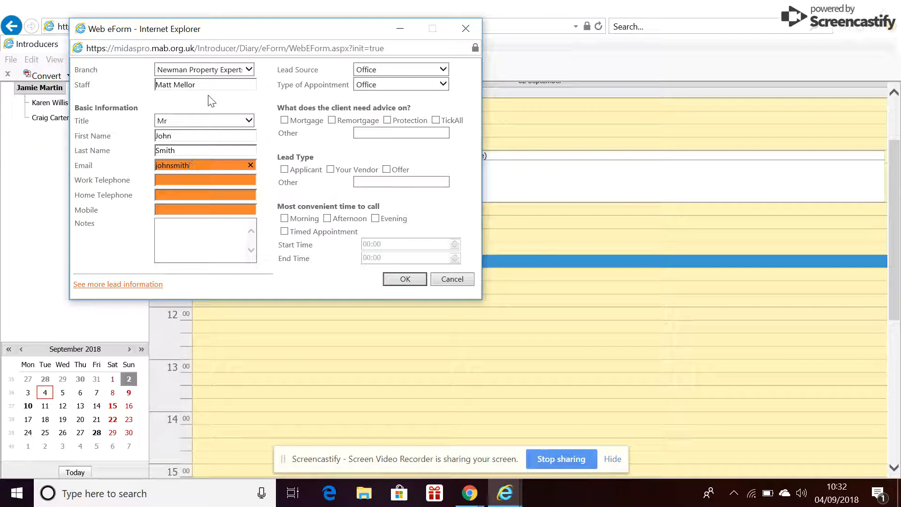
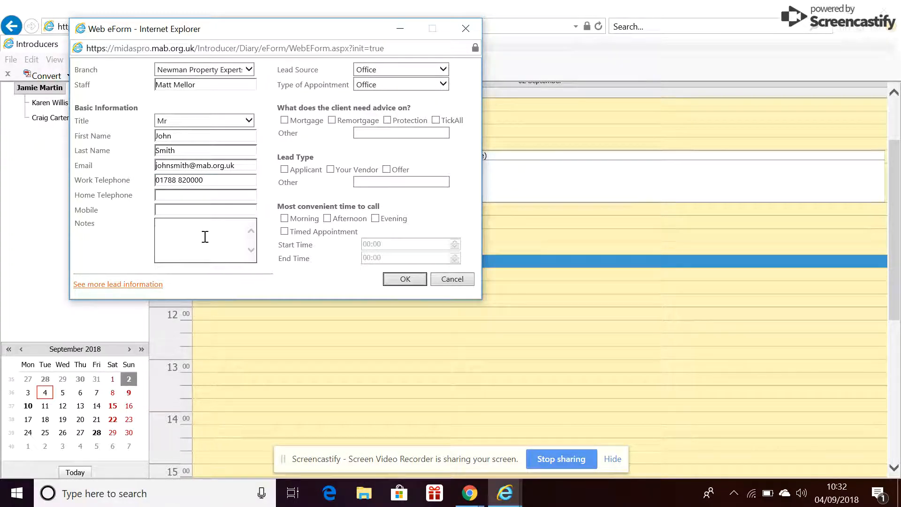
{"action": "type", "text": "fered 1 main street - 200k with 25% deposits"}
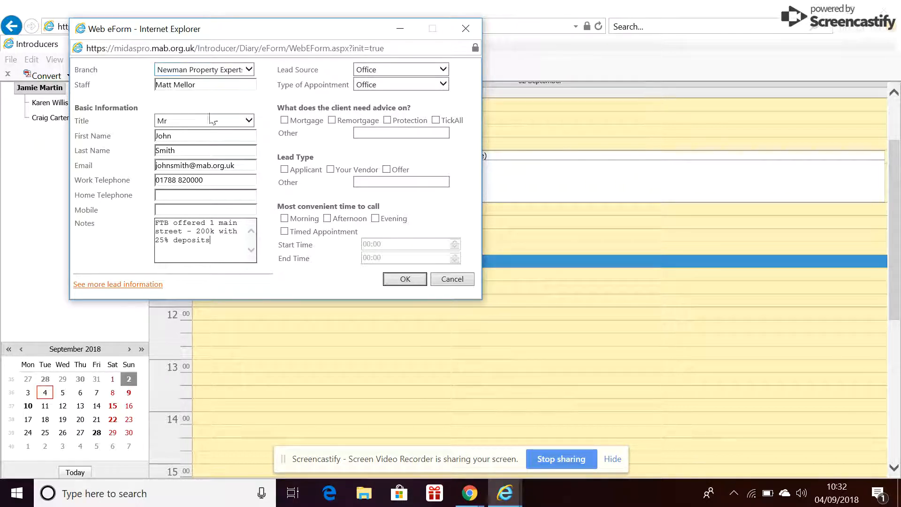
Set the type of appointment to Telephone, and tick Mortgage advice and the lead types Applicant and Offer
{"action": "left_click", "coordinate": [401, 86]}
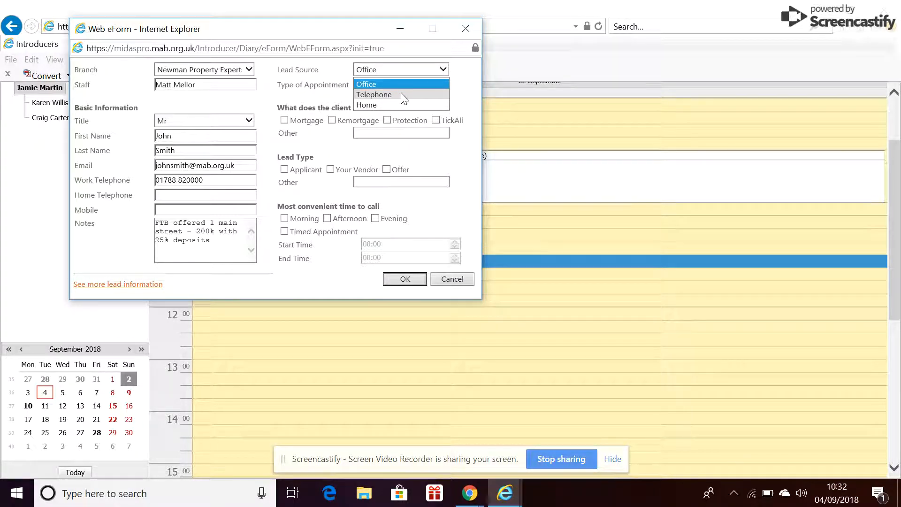
{"action": "left_click", "coordinate": [403, 95]}
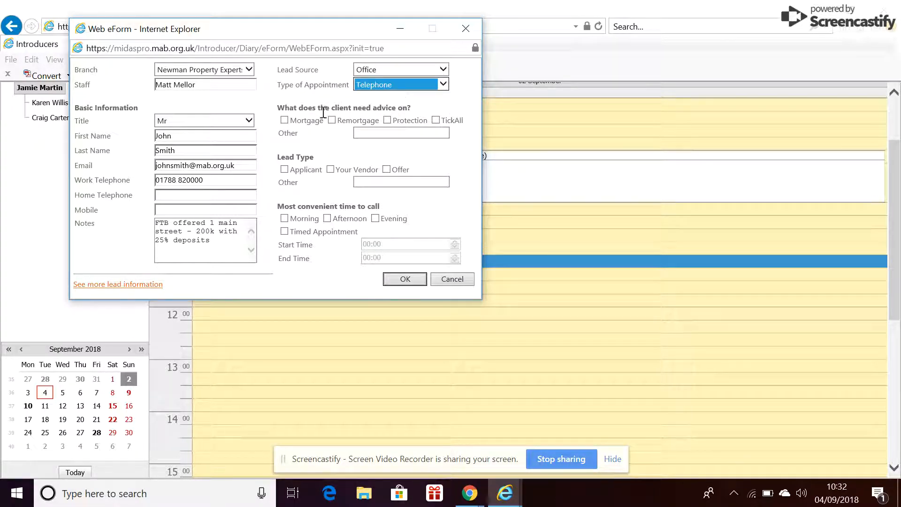
{"action": "left_click", "coordinate": [283, 120]}
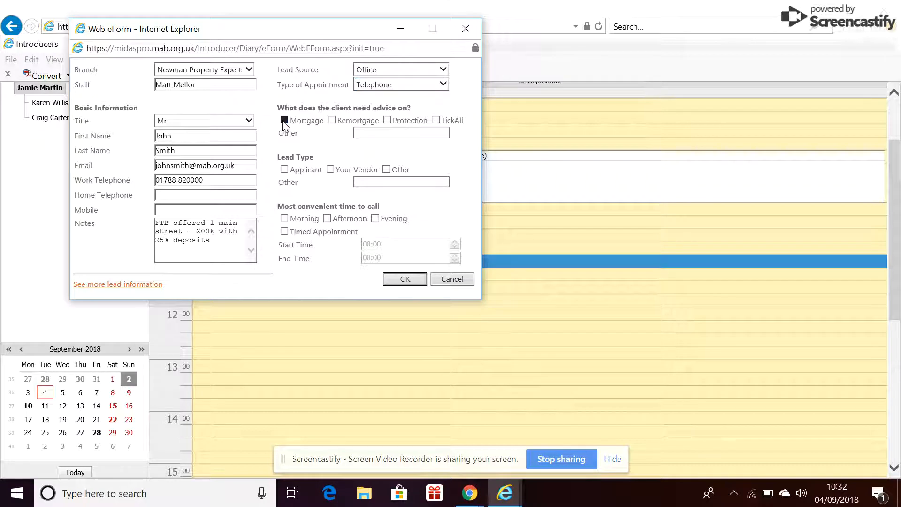
{"action": "left_click", "coordinate": [285, 170]}
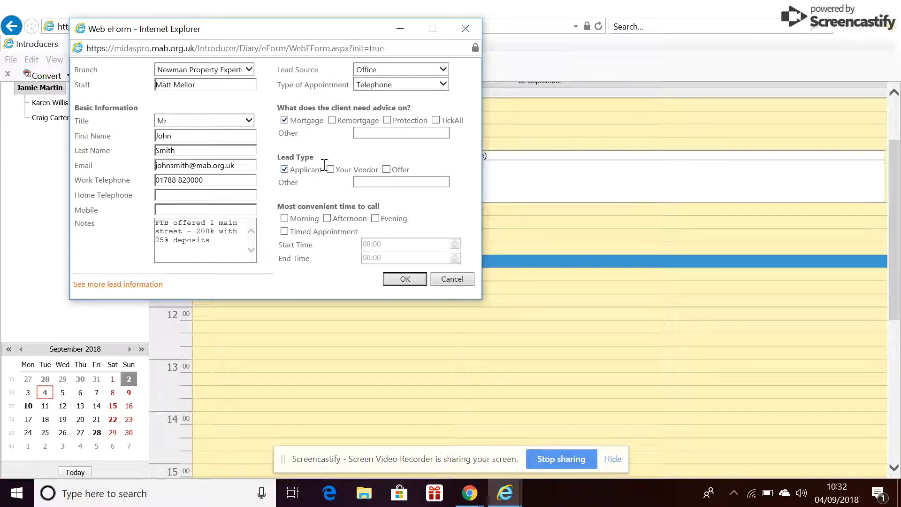
{"action": "left_click", "coordinate": [387, 170]}
{"action": "left_click", "coordinate": [417, 281]}
Change the type of appointment to Office and make it a timed appointment from 11:00 to 12:00
{"action": "left_click", "coordinate": [406, 86]}
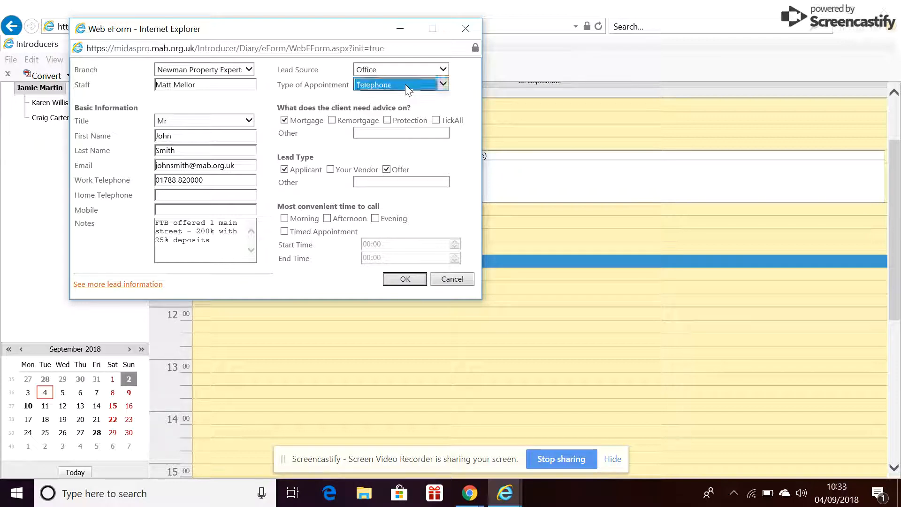
{"action": "left_click", "coordinate": [379, 74]}
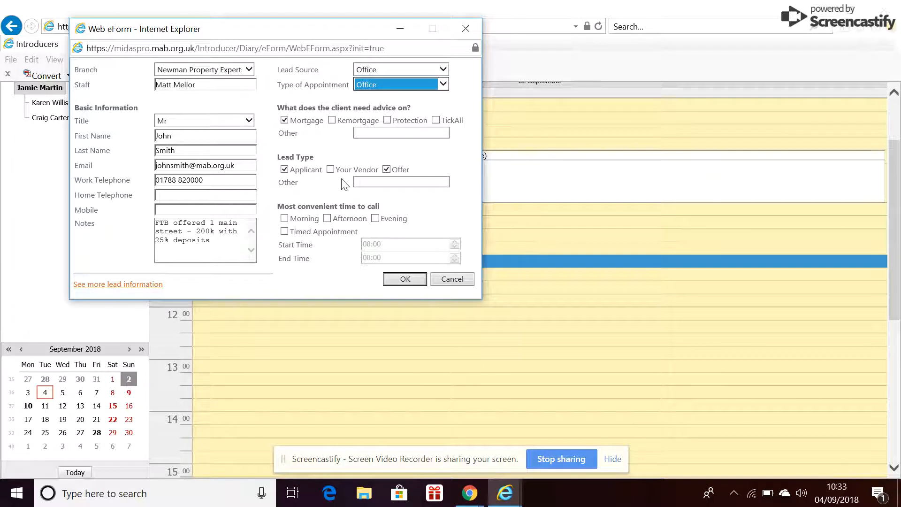
{"action": "left_click", "coordinate": [284, 231]}
{"action": "left_click", "coordinate": [367, 231]}
{"action": "left_click", "coordinate": [368, 243]}
{"action": "left_click_drag", "start_coordinate": [369, 243], "coordinate": [350, 247]}
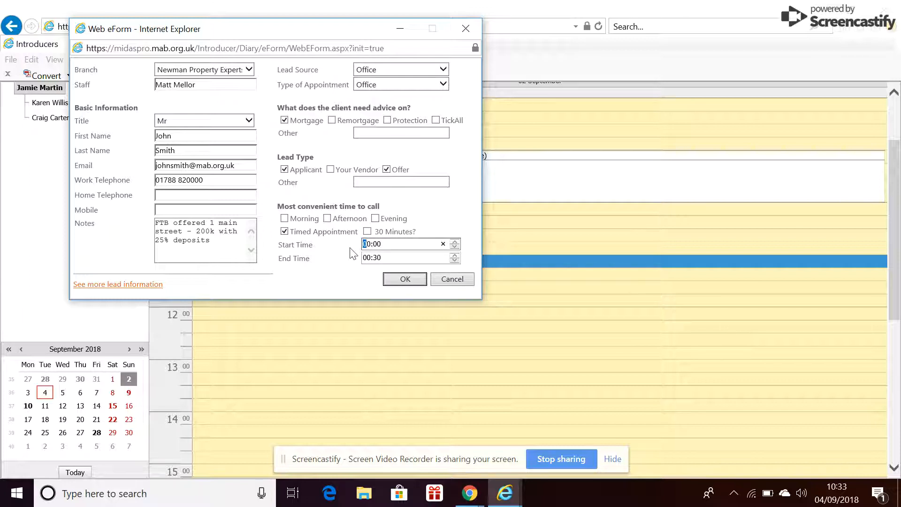
{"action": "left_click", "coordinate": [371, 257]}
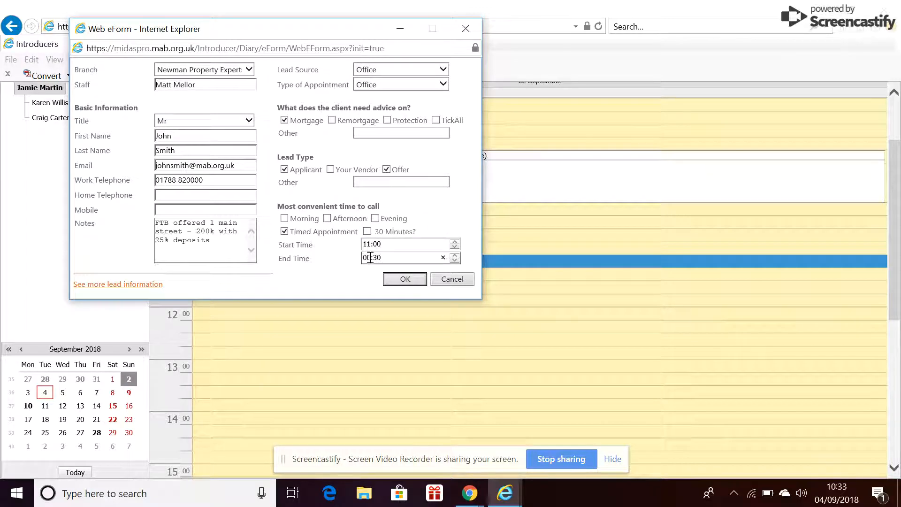
{"action": "type", "text": "12:00"}
Submit the lead form, acknowledge the submission message and check the 11:00 appointment in the diary
{"action": "left_click", "coordinate": [399, 278]}
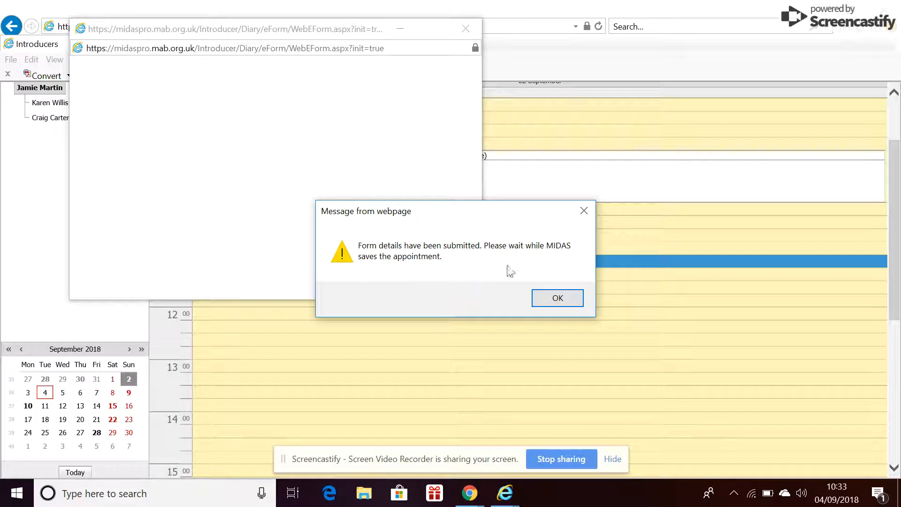
{"action": "left_click", "coordinate": [569, 305]}
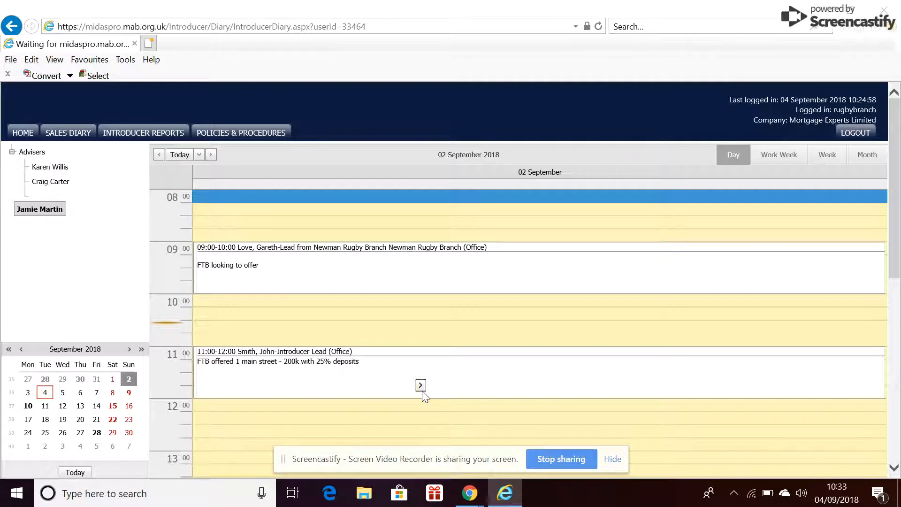
{"action": "scroll", "coordinate": [422, 391], "scroll_direction": "down", "scroll_amount": 1}
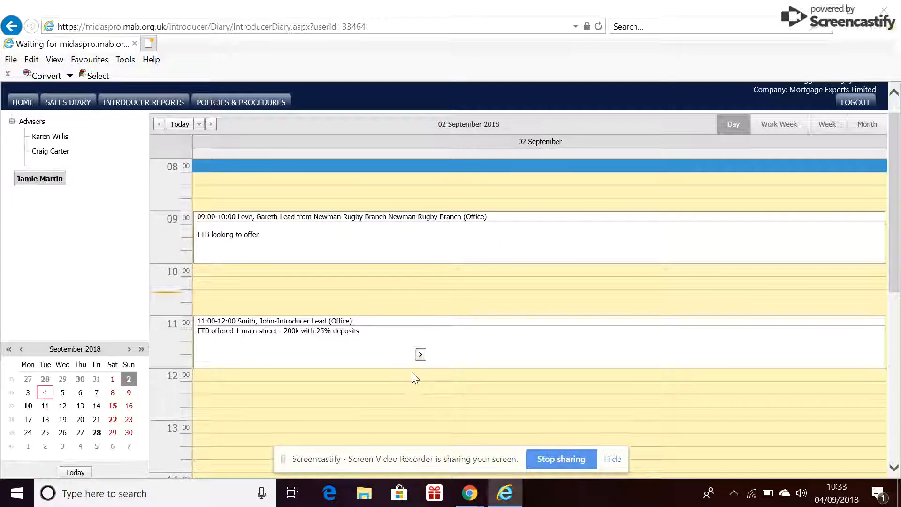
{"action": "mouse_move", "coordinate": [550, 349]}
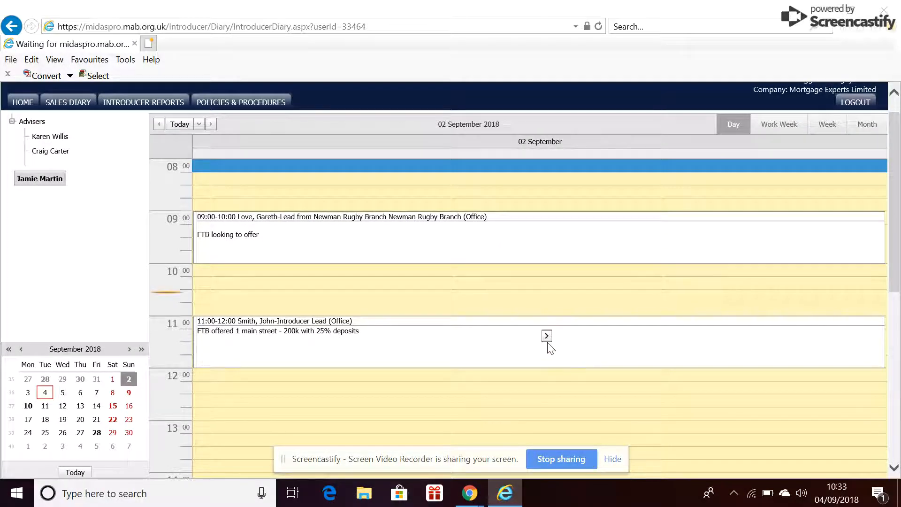